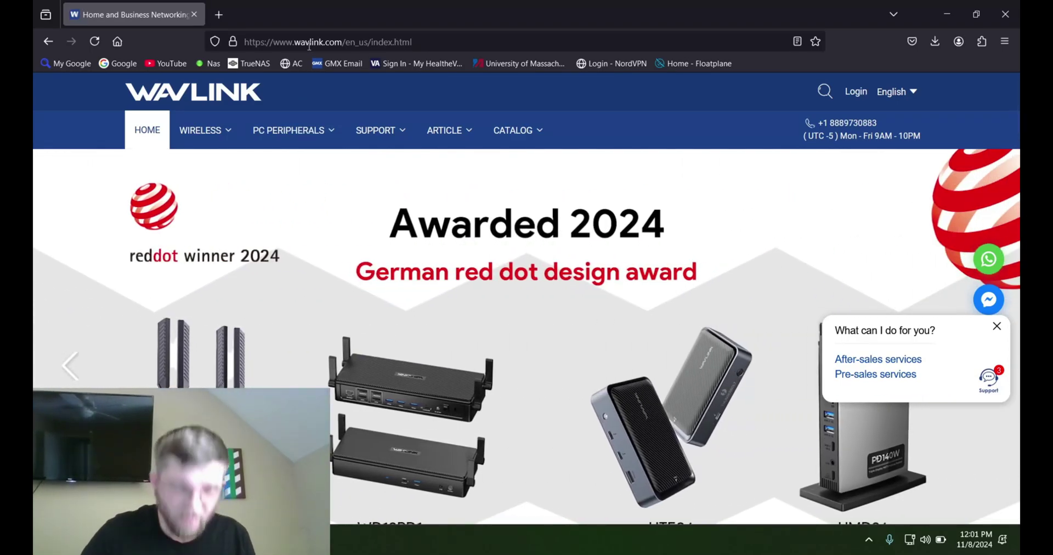
Search WAVLINK's driver page for wl-wn685be3m and open the WL-WN685BE3M driver page.
{"action": "mouse_move", "coordinate": [382, 126]}
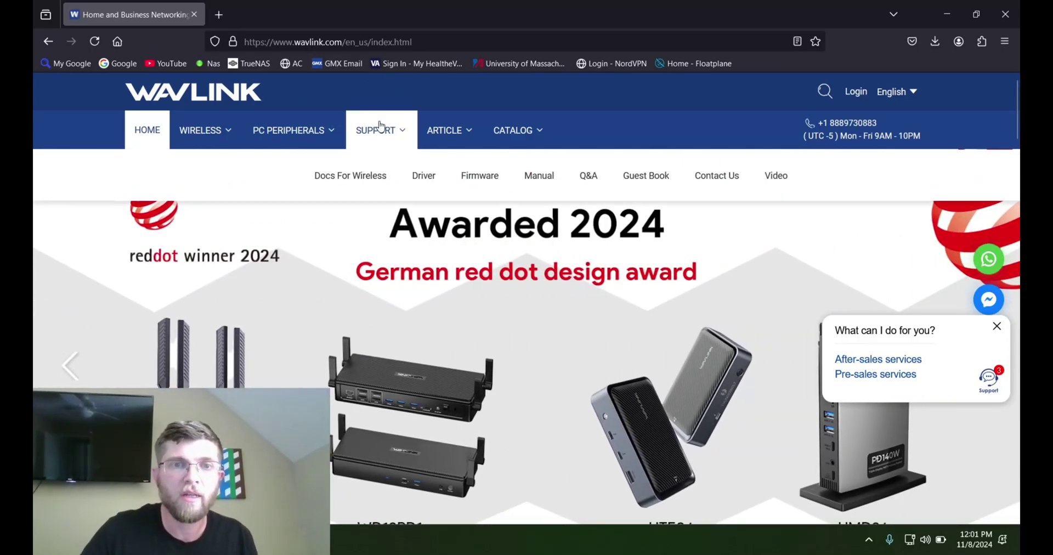
{"action": "left_click", "coordinate": [426, 185]}
{"action": "left_click", "coordinate": [617, 387]}
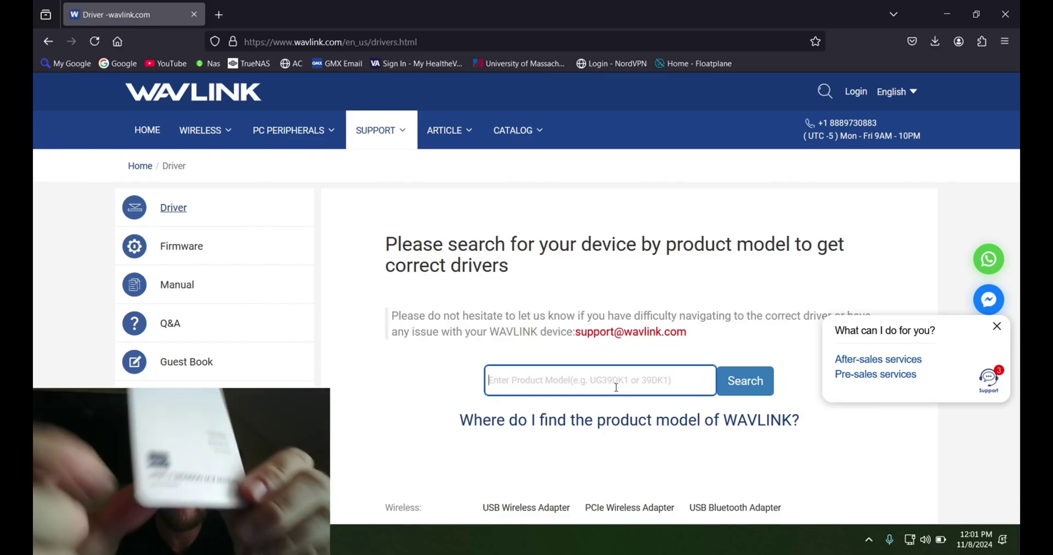
{"action": "type", "text": "wl-wn685be3m"}
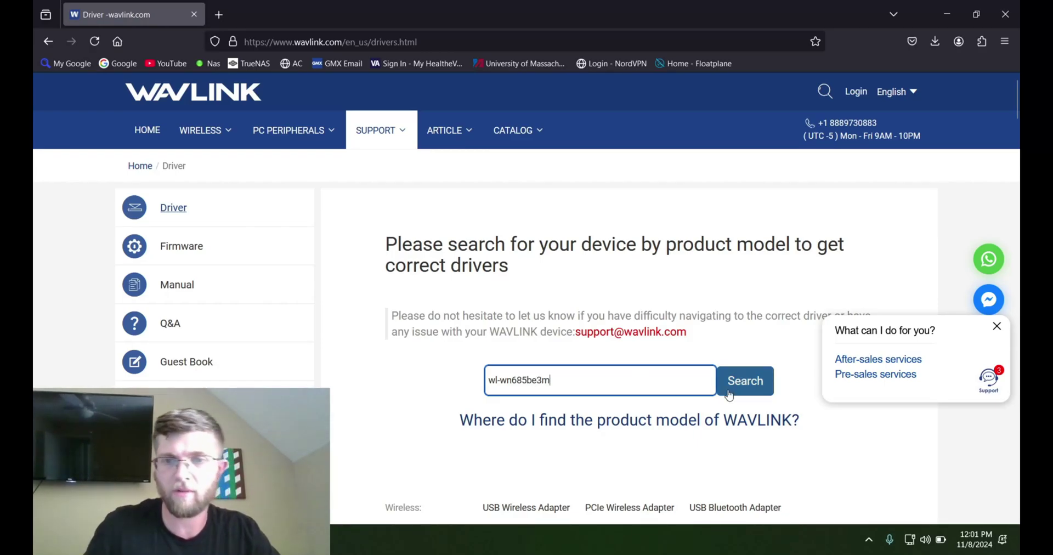
{"action": "left_click", "coordinate": [744, 384]}
{"action": "scroll", "coordinate": [735, 378], "scroll_direction": "down", "scroll_amount": 4}
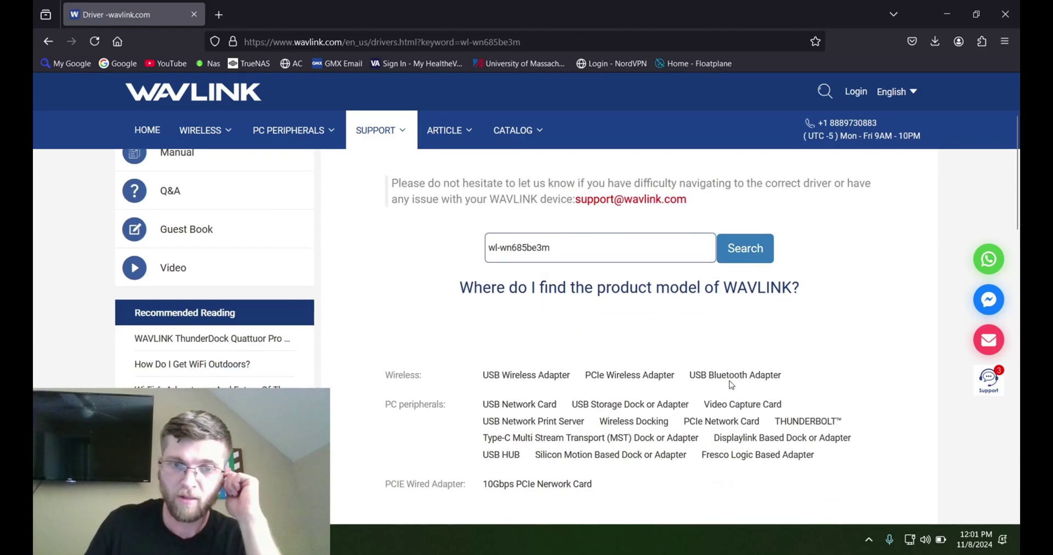
{"action": "scroll", "coordinate": [663, 365], "scroll_direction": "down", "scroll_amount": 3}
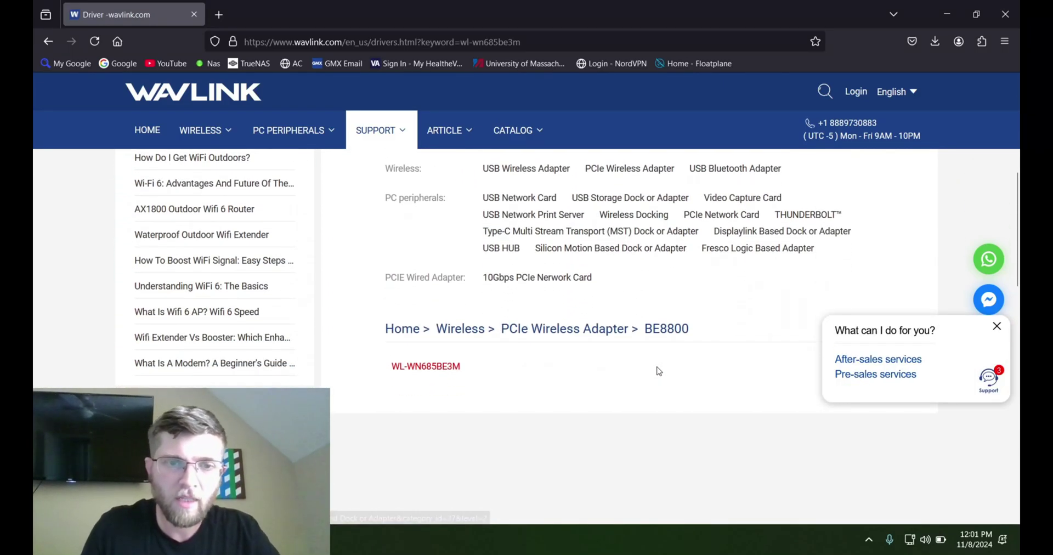
{"action": "left_click", "coordinate": [433, 366]}
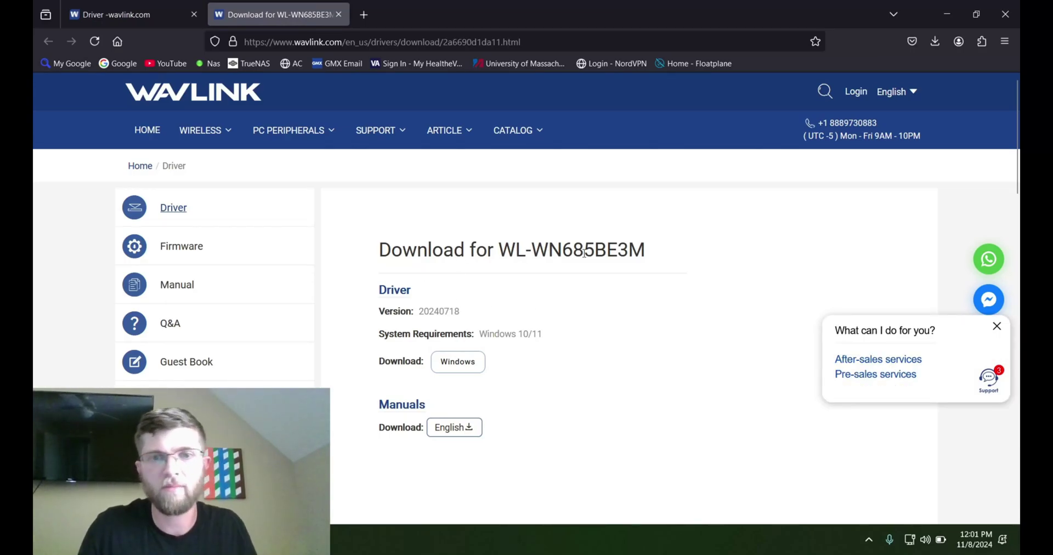
Download the Windows driver 685BE3.zip, cancel the duplicate download, and open the archive.
{"action": "left_click", "coordinate": [460, 370]}
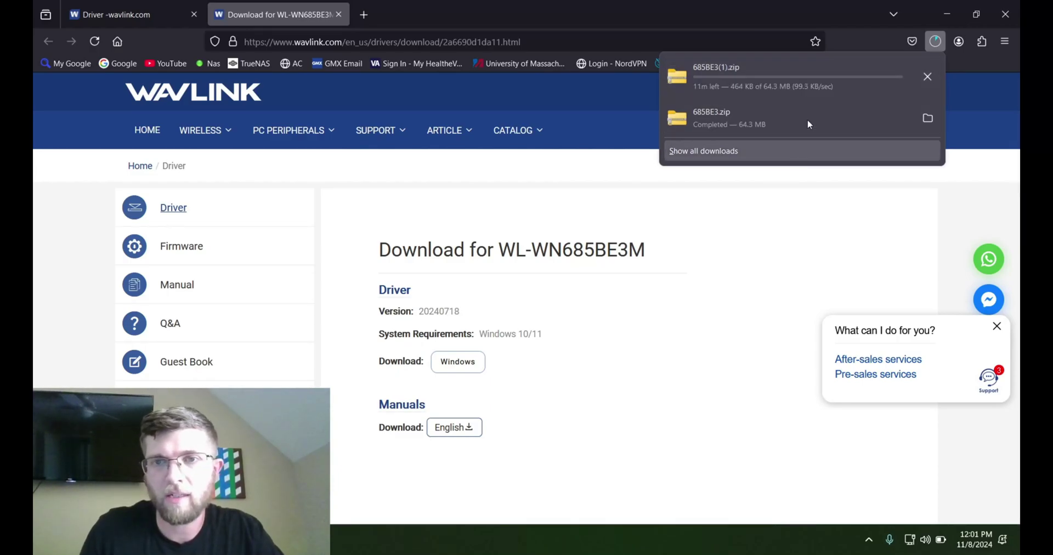
{"action": "left_click", "coordinate": [928, 77]}
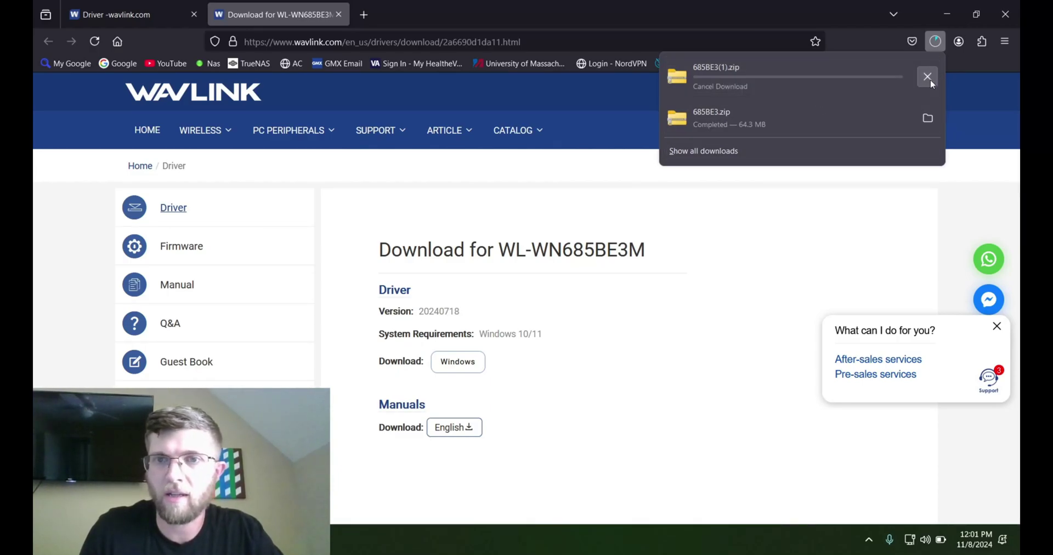
{"action": "left_click", "coordinate": [790, 111]}
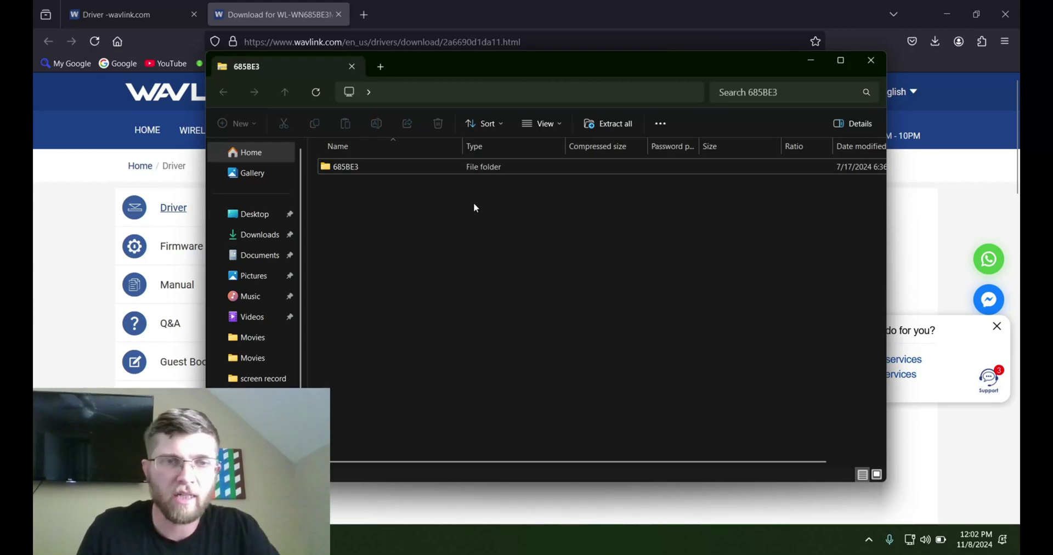
Launch the BT-23.60.0 Bluetooth installer from the 685BE3 folder and confirm the upgrade to 23.60.0.1.
{"action": "double_click", "coordinate": [466, 167]}
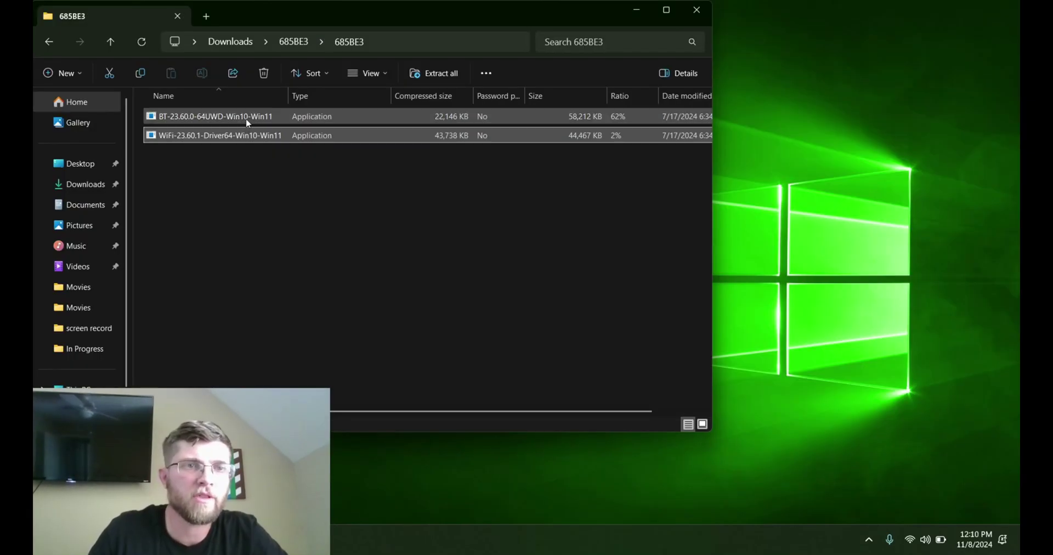
{"action": "double_click", "coordinate": [245, 117]}
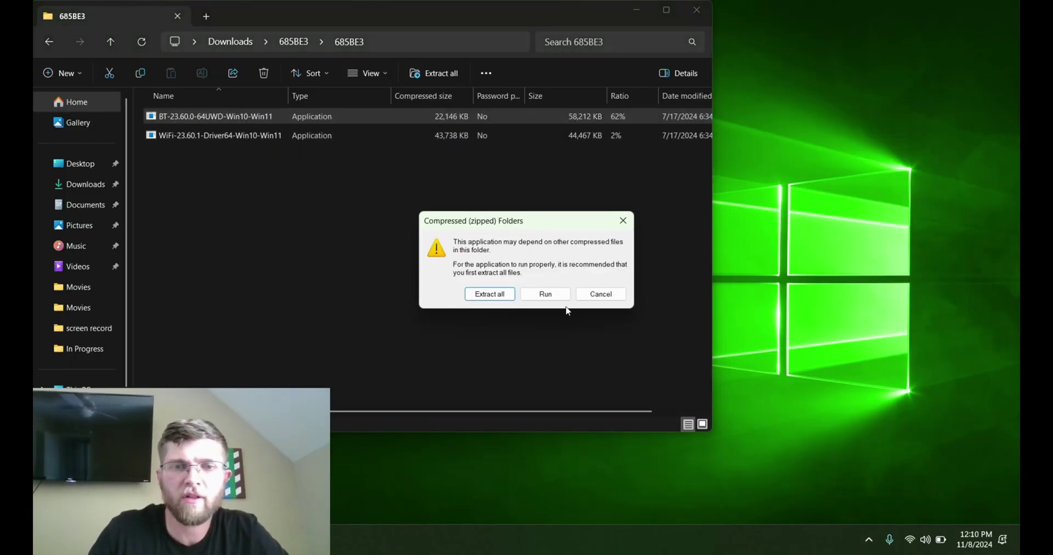
{"action": "left_click", "coordinate": [555, 294]}
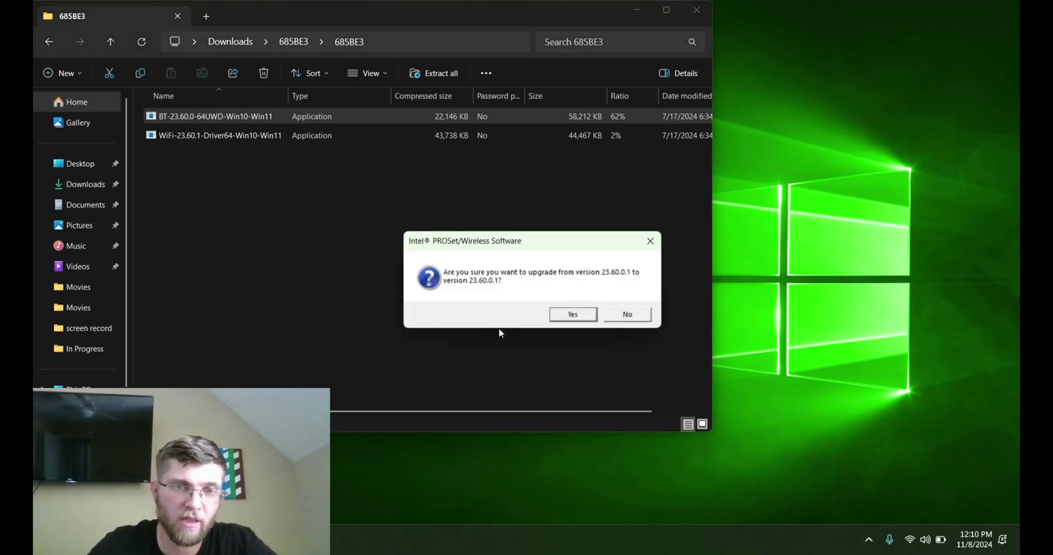
{"action": "left_click", "coordinate": [561, 316]}
Accept the license, choose Typical setup, install the Bluetooth driver, and close the wizard.
{"action": "left_click", "coordinate": [588, 370]}
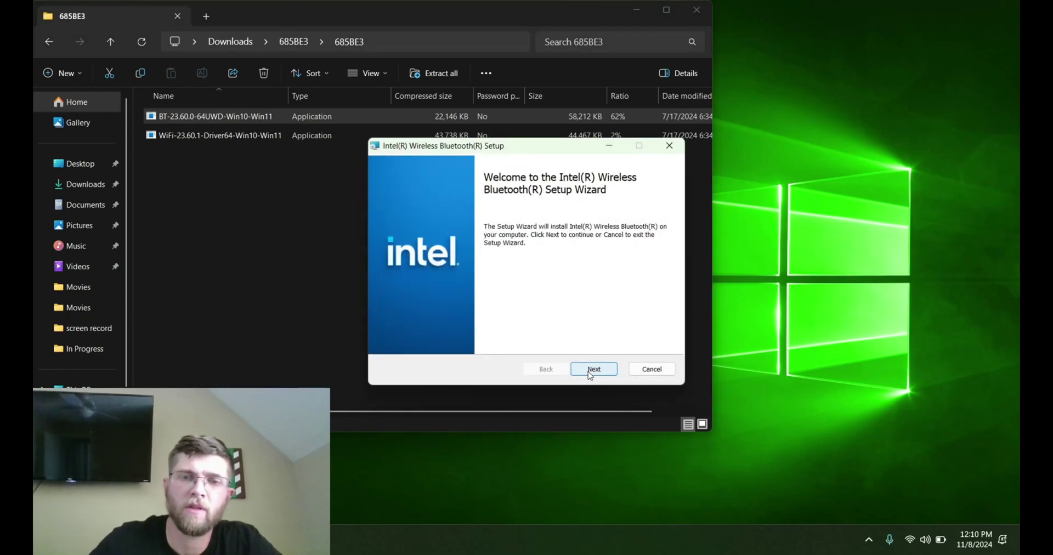
{"action": "left_click", "coordinate": [588, 371]}
{"action": "left_click", "coordinate": [447, 339]}
{"action": "left_click", "coordinate": [584, 373]}
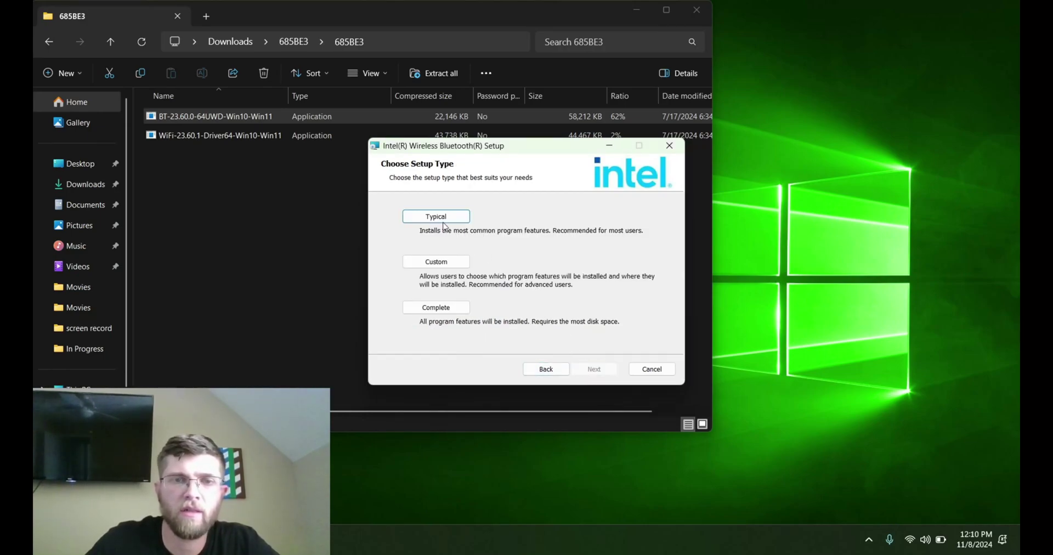
{"action": "left_click", "coordinate": [443, 224]}
{"action": "left_click", "coordinate": [594, 369]}
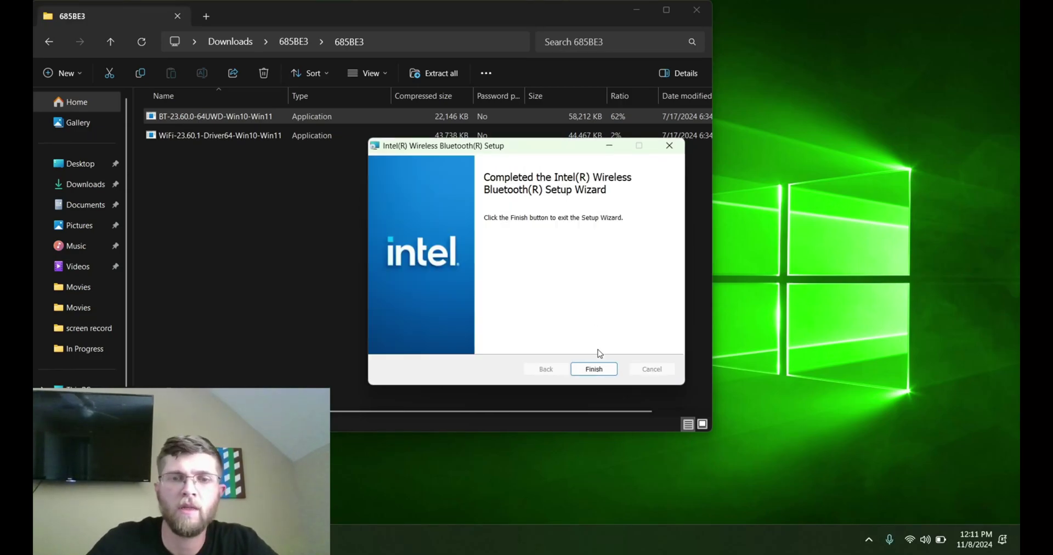
{"action": "left_click", "coordinate": [603, 369]}
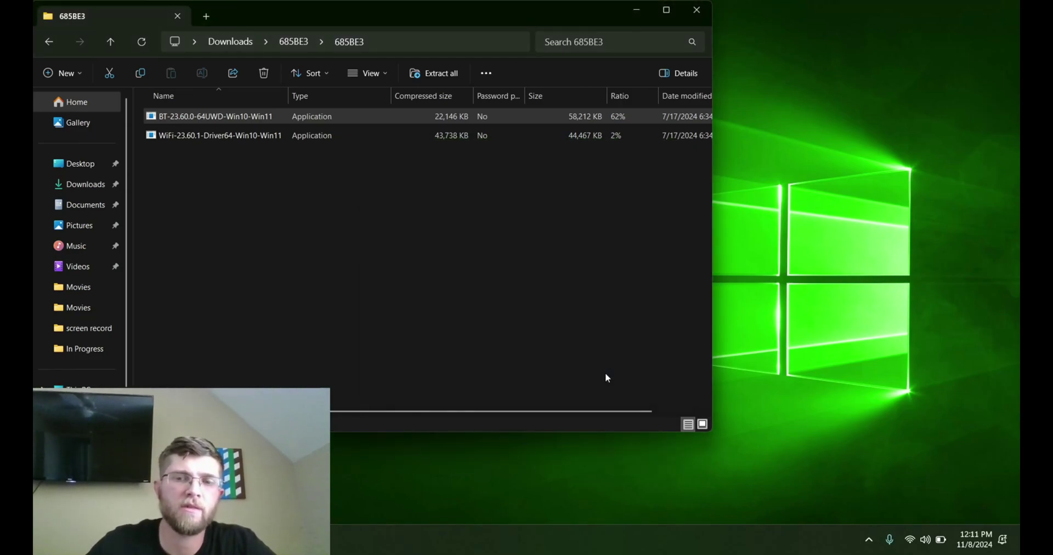
Show nearby Bluetooth devices in Quick Settings and pair the Xbox Wireless Controller.
{"action": "left_click", "coordinate": [913, 540]}
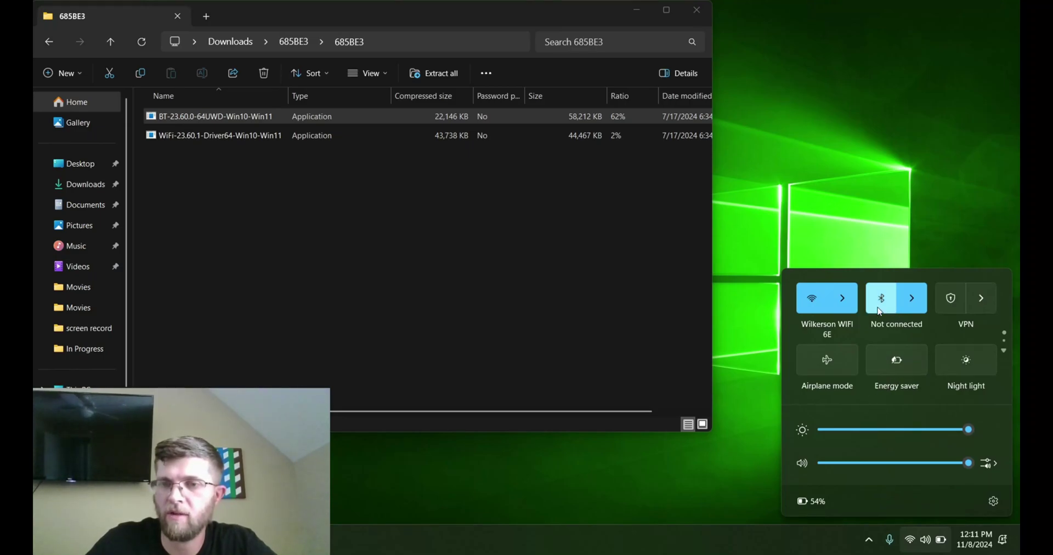
{"action": "left_click", "coordinate": [920, 297]}
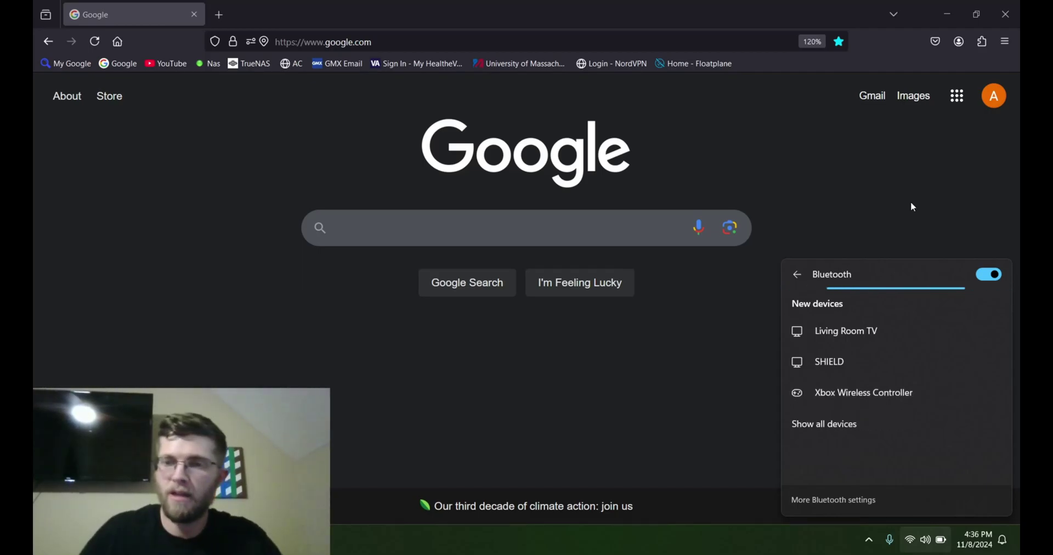
{"action": "left_click", "coordinate": [869, 402]}
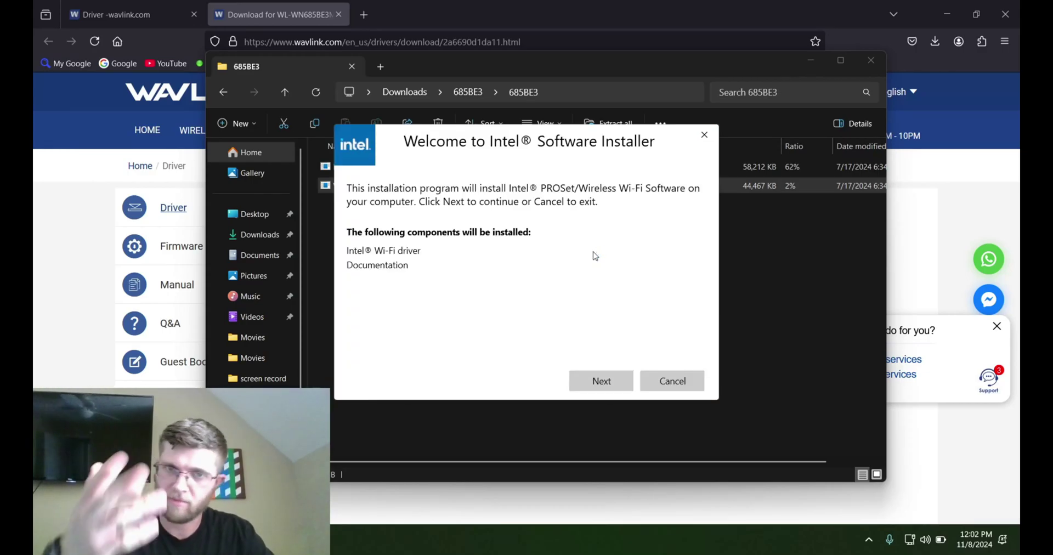
Accept the license and install the Intel WiFi-23.60.1 driver.
{"action": "left_click", "coordinate": [604, 384]}
{"action": "left_click", "coordinate": [353, 353]}
{"action": "left_click", "coordinate": [602, 382]}
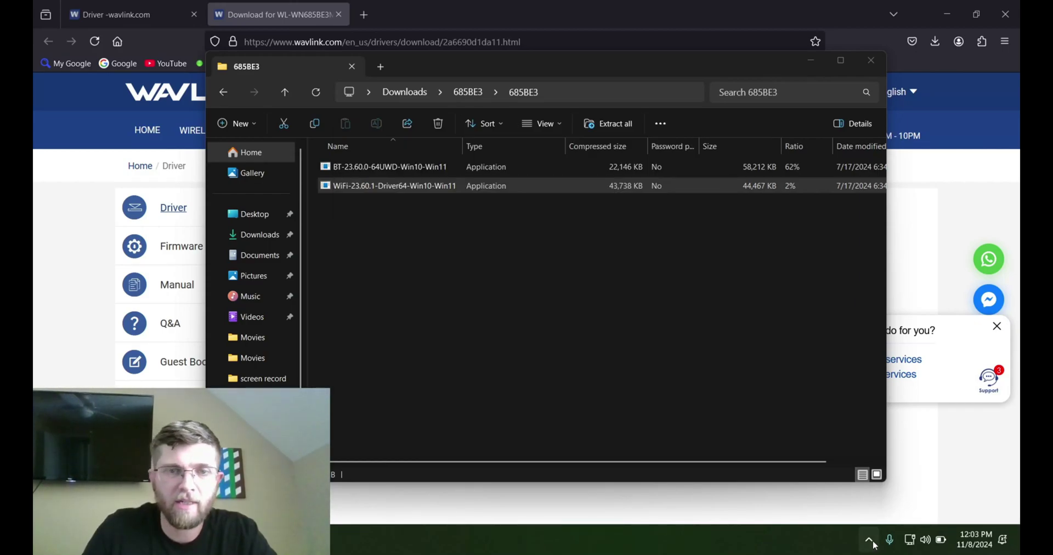
Show the available Wi-Fi networks in Quick Settings and select the WIFI 6E network.
{"action": "left_click", "coordinate": [871, 542]}
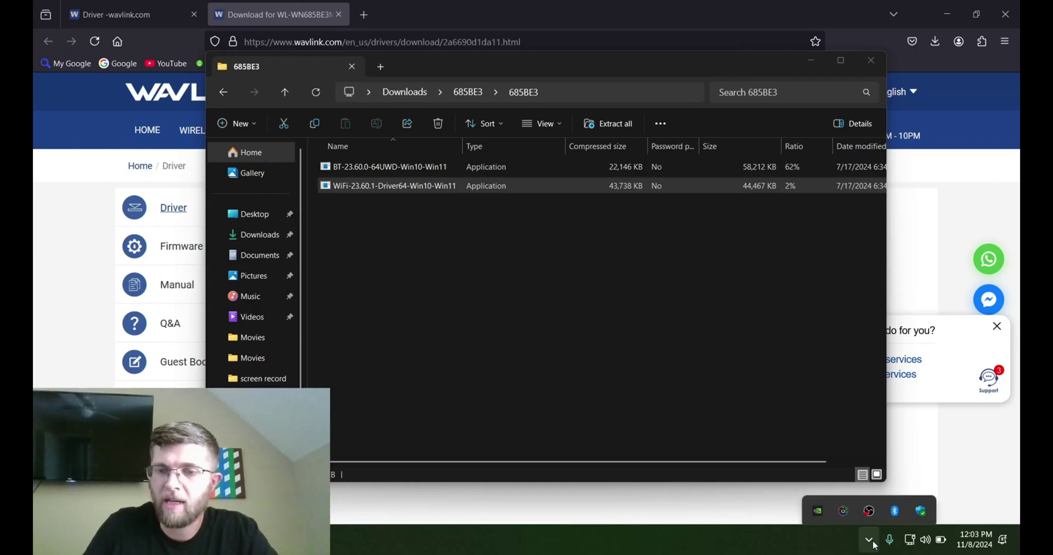
{"action": "left_click", "coordinate": [870, 542]}
{"action": "left_click", "coordinate": [910, 541]}
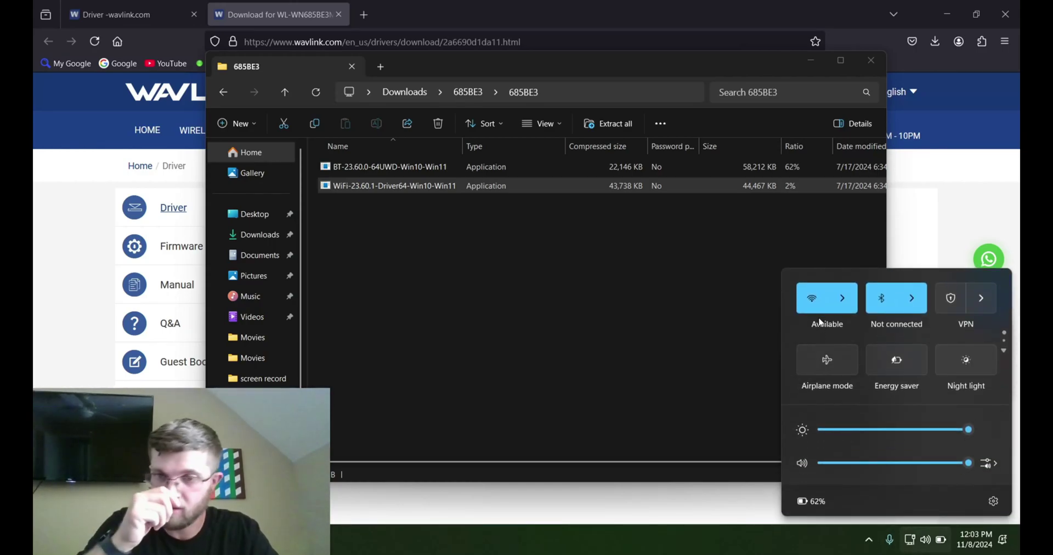
{"action": "left_click", "coordinate": [844, 305]}
{"action": "scroll", "coordinate": [900, 388], "scroll_direction": "down", "scroll_amount": 1}
{"action": "scroll", "coordinate": [901, 388], "scroll_direction": "up", "scroll_amount": 1}
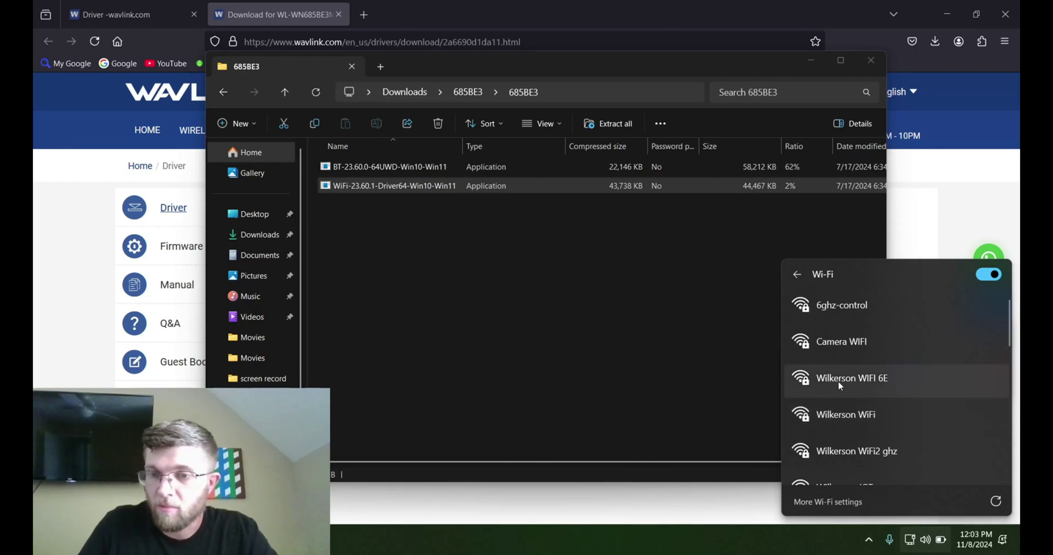
{"action": "left_click", "coordinate": [869, 383]}
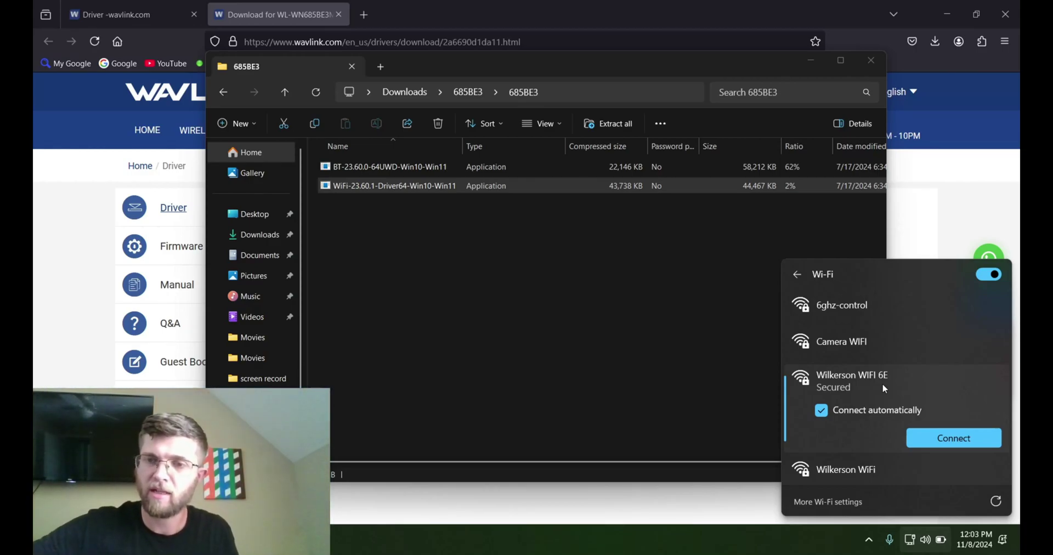
Connect to the 6E network with its Wi-Fi password and dismiss the location prompt.
{"action": "scroll", "coordinate": [884, 404], "scroll_direction": "down", "scroll_amount": 3}
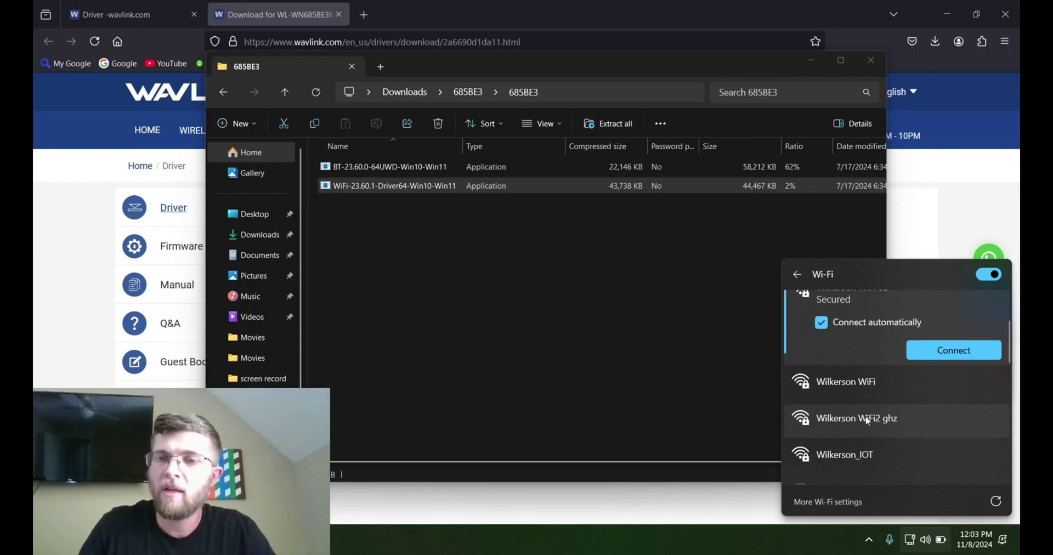
{"action": "scroll", "coordinate": [840, 409], "scroll_direction": "up", "scroll_amount": 2}
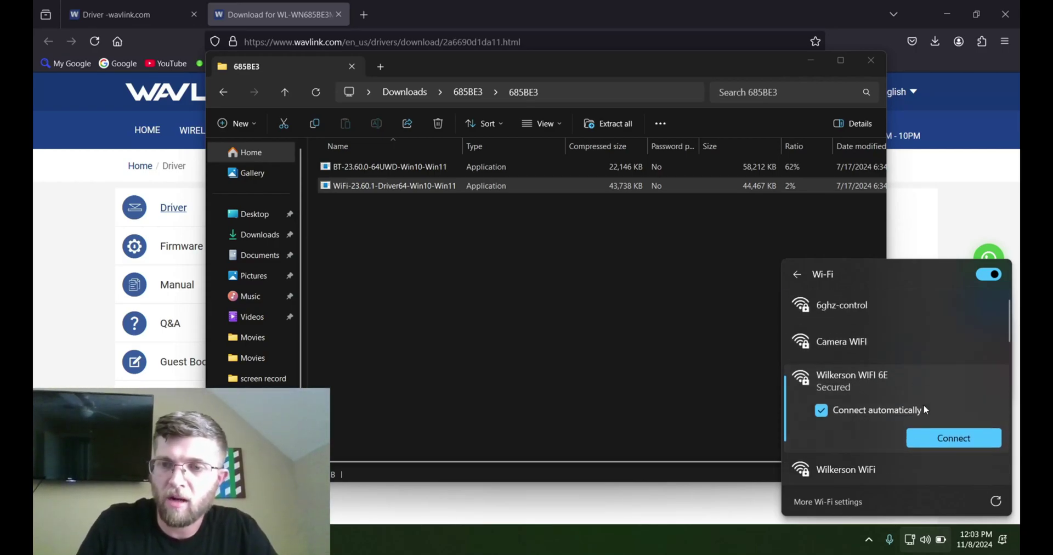
{"action": "left_click", "coordinate": [937, 438]}
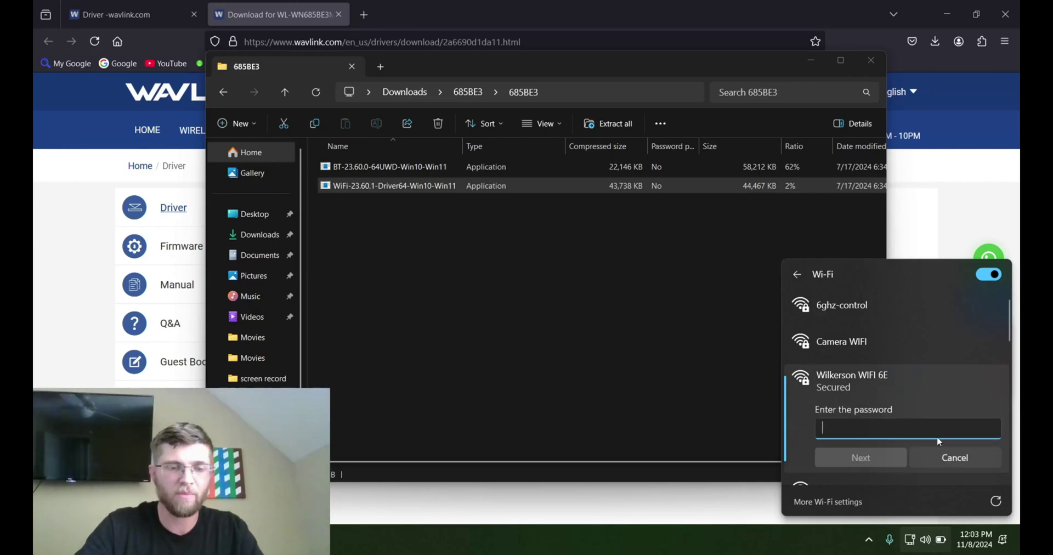
{"action": "type", "text": "•••••••••"}
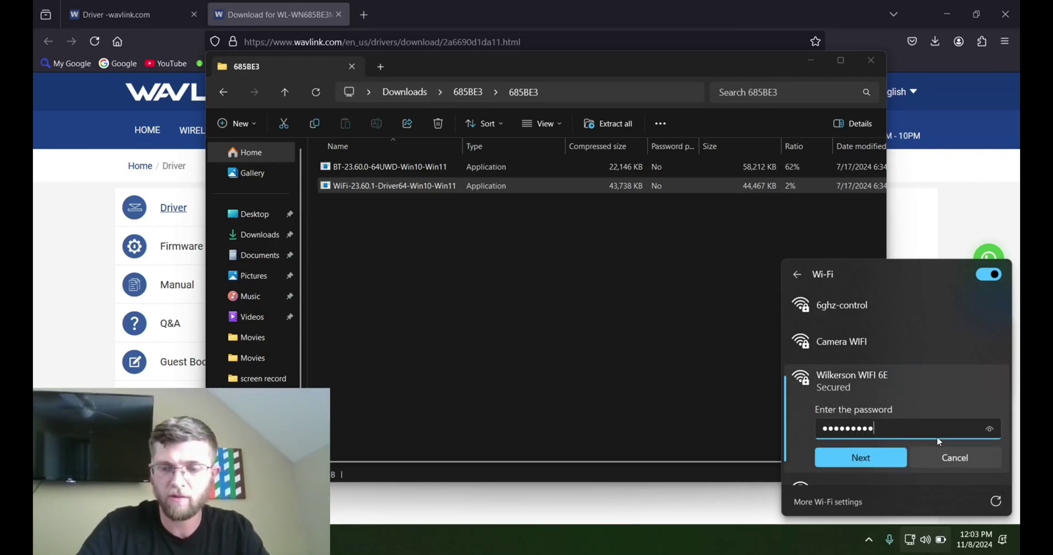
{"action": "key", "text": "Return"}
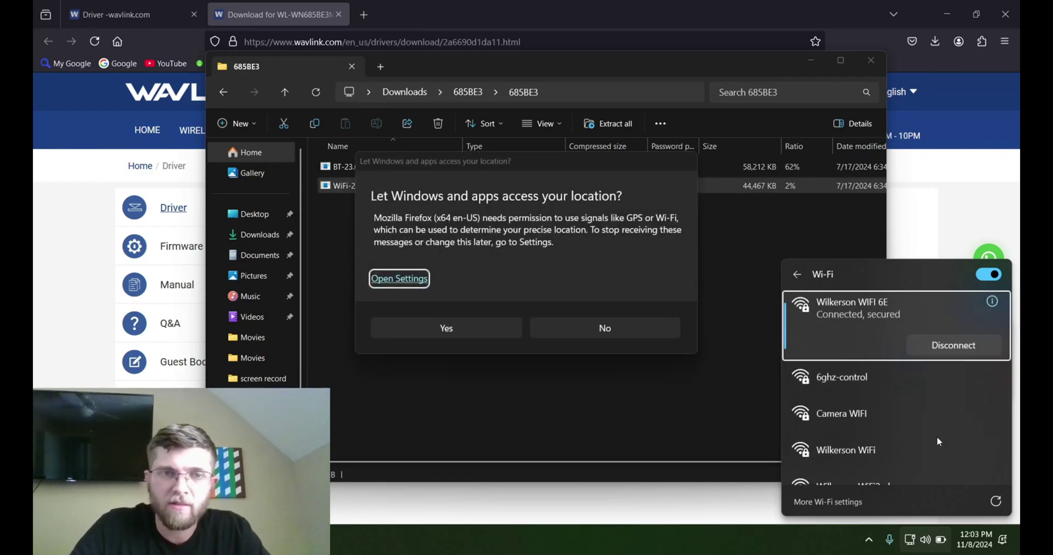
{"action": "left_click", "coordinate": [470, 327]}
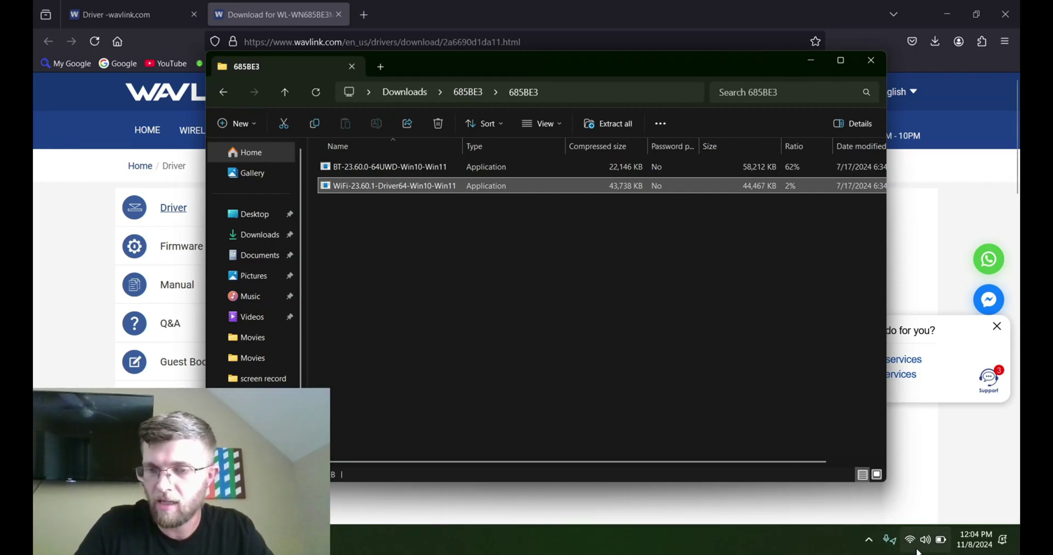
Load Google in a new tab, check the Wi-Fi connection, then go to fast.com.
{"action": "left_click", "coordinate": [364, 15]}
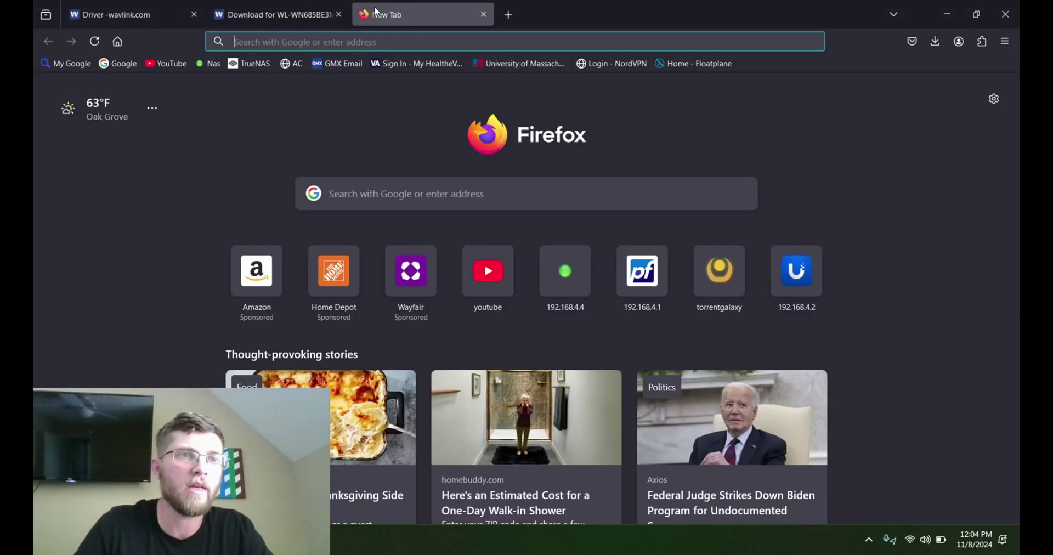
{"action": "left_click", "coordinate": [110, 64]}
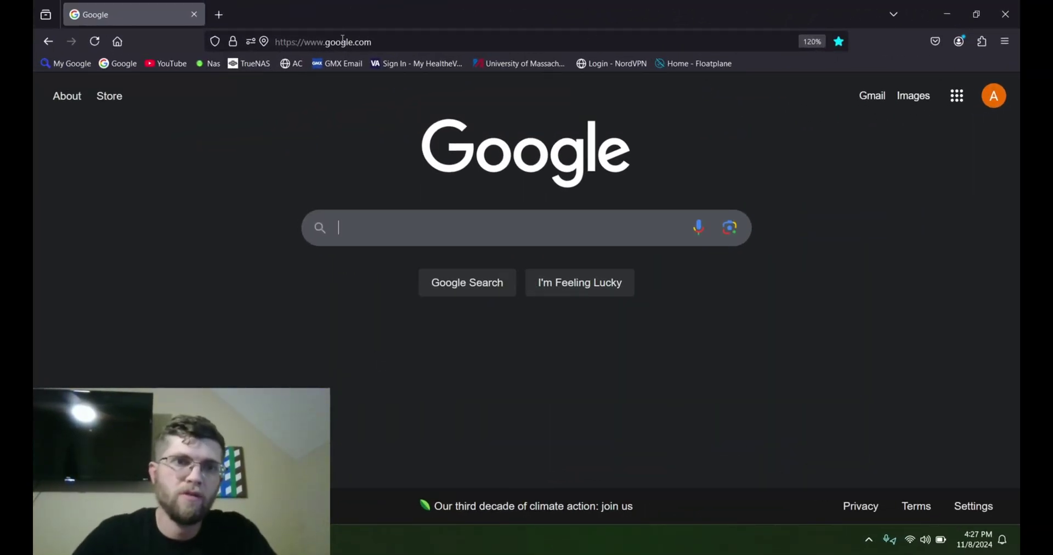
{"action": "left_click", "coordinate": [912, 543]}
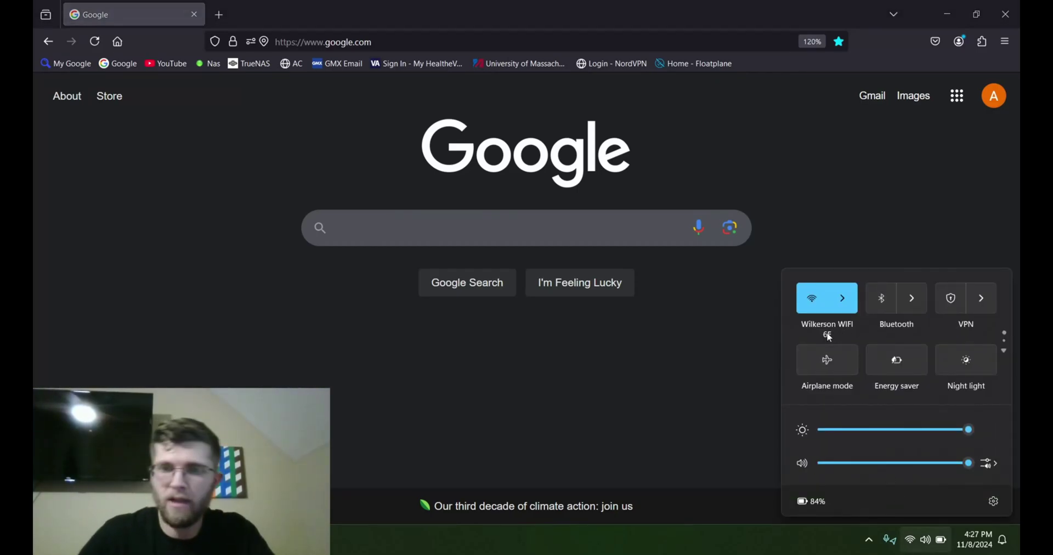
{"action": "left_click", "coordinate": [418, 43]}
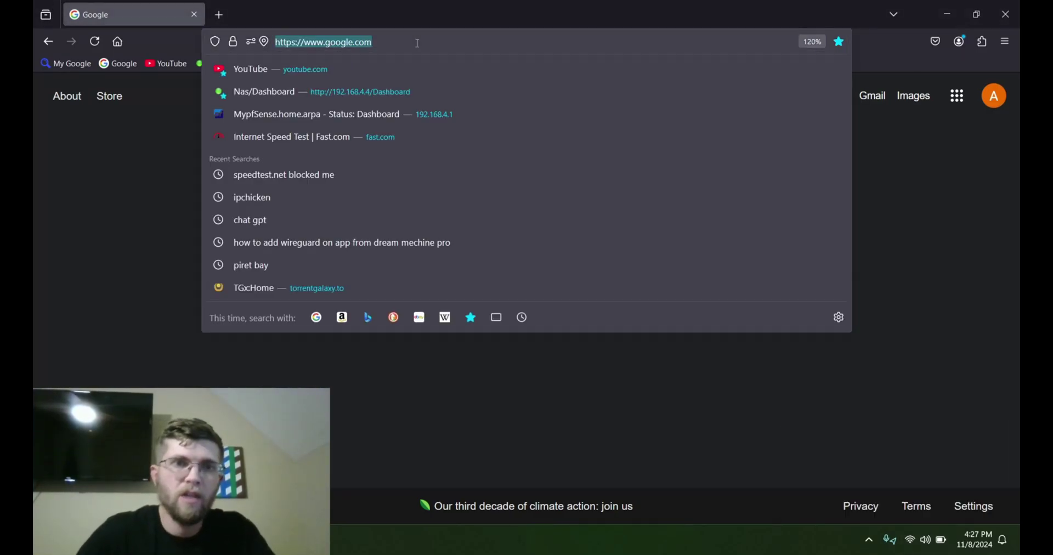
{"action": "type", "text": "fast.com/"}
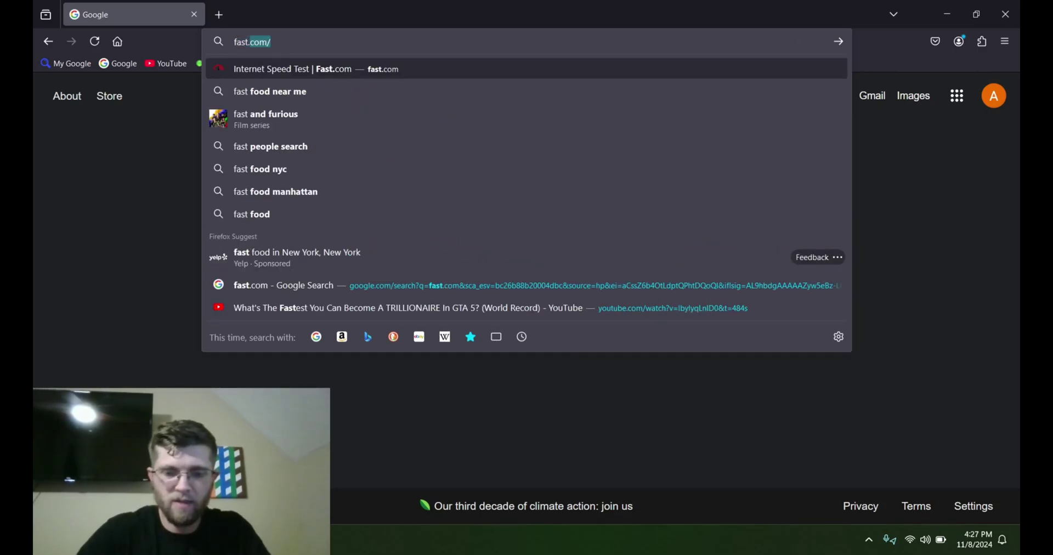
{"action": "key", "text": "Return"}
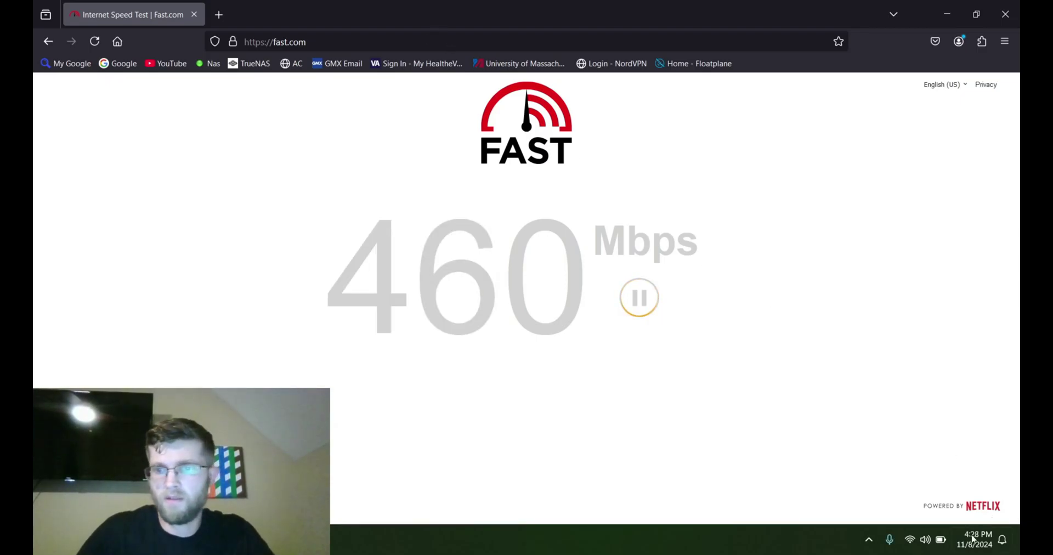
Disconnect the Mullvad VPN, rerun fast.com for a 1.1 Gbps result, and open a new tab.
{"action": "left_click", "coordinate": [867, 544]}
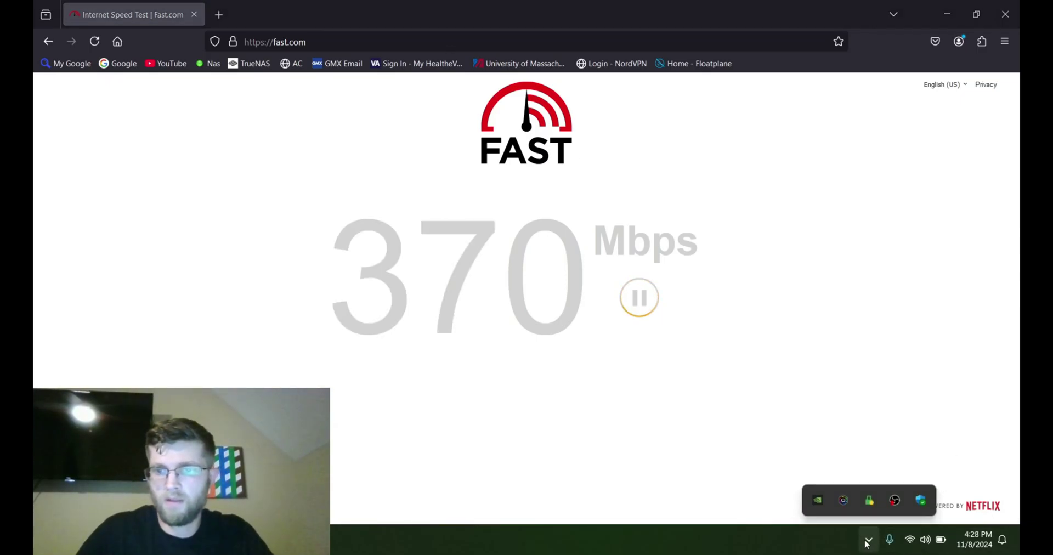
{"action": "left_click", "coordinate": [864, 498]}
{"action": "left_click", "coordinate": [702, 366]}
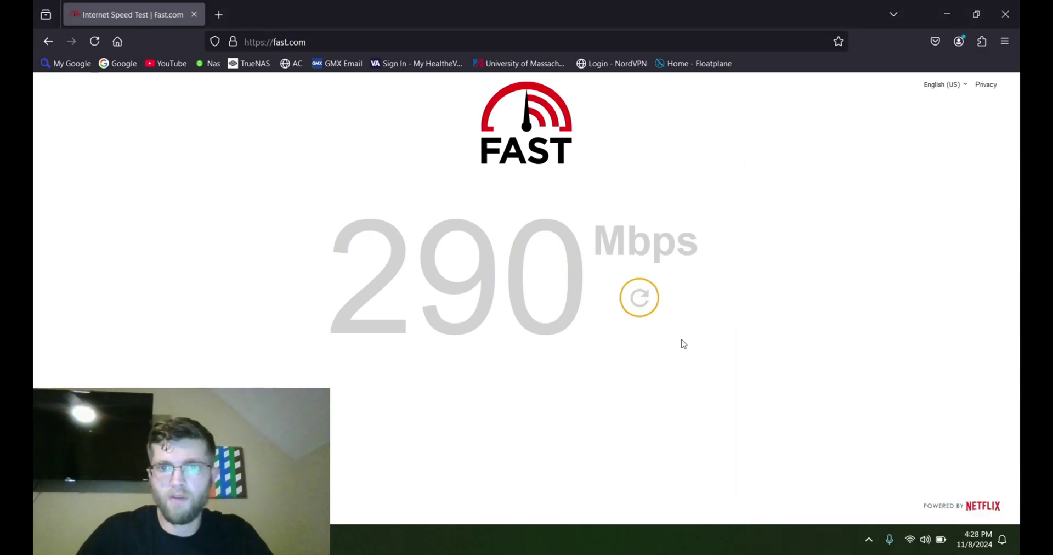
{"action": "left_click", "coordinate": [867, 541]}
{"action": "left_click", "coordinate": [871, 498]}
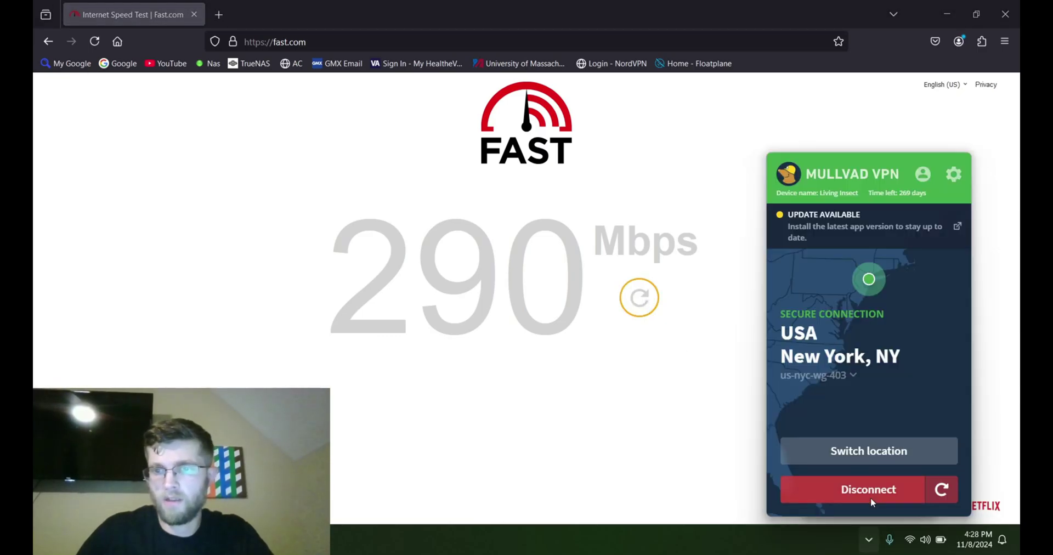
{"action": "left_click", "coordinate": [874, 491]}
{"action": "left_click", "coordinate": [652, 380]}
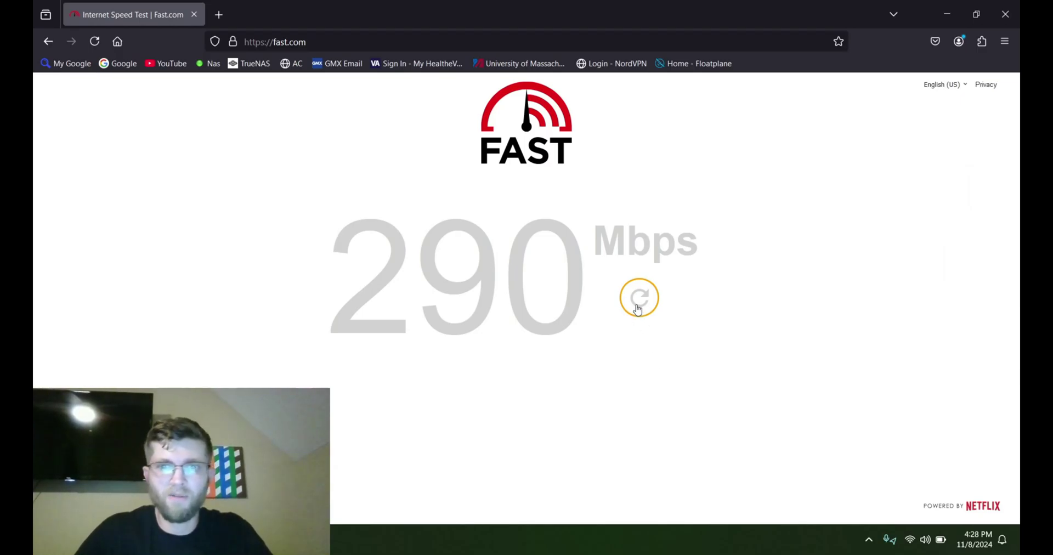
{"action": "left_click", "coordinate": [638, 305]}
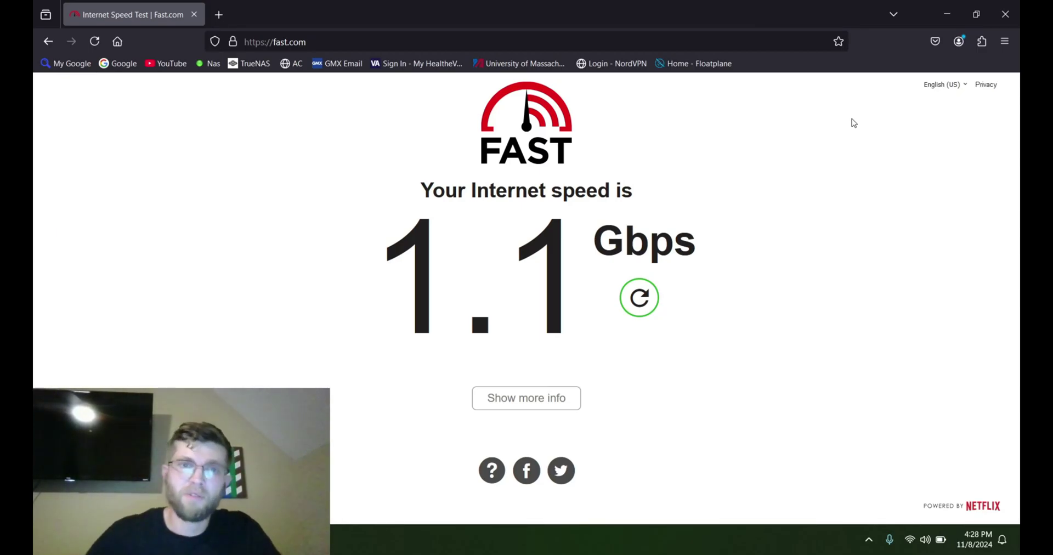
{"action": "left_click", "coordinate": [219, 15]}
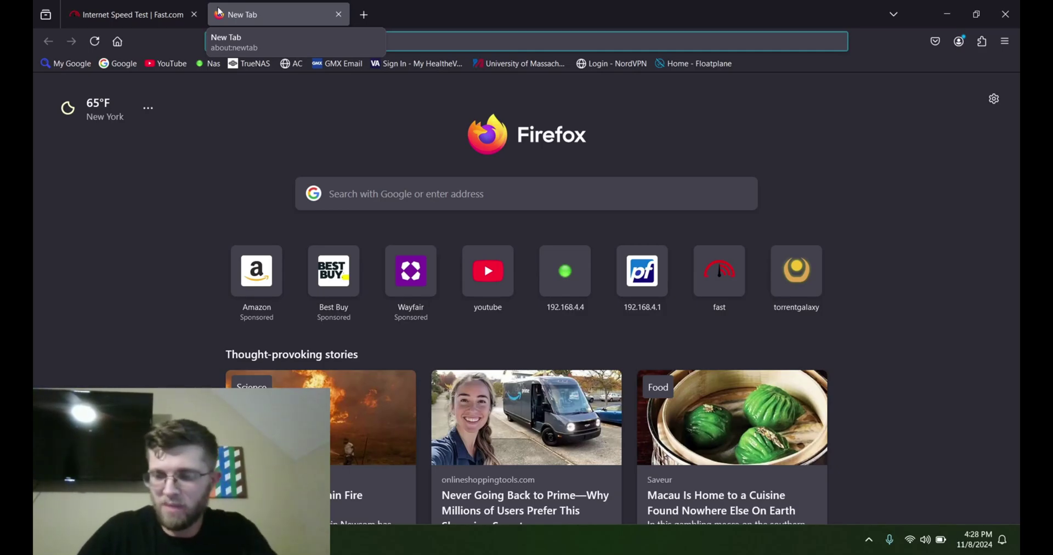
Load the OpenSpeedTest server at 192.168.4.4:3000 in the new tab.
{"action": "type", "text": "19"}
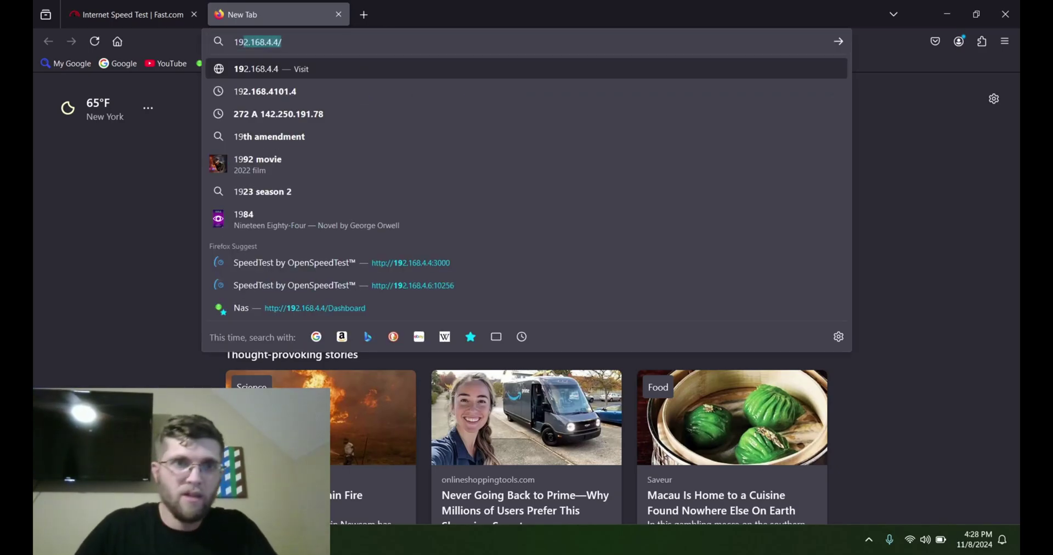
{"action": "type", "text": "2.168.4."}
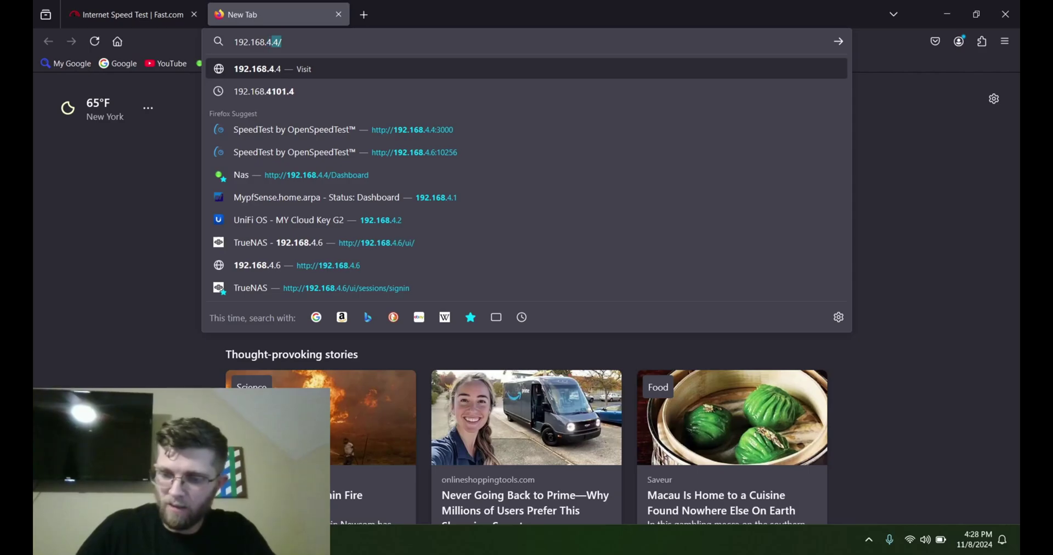
{"action": "type", "text": "4:3000"}
{"action": "key", "text": "Return"}
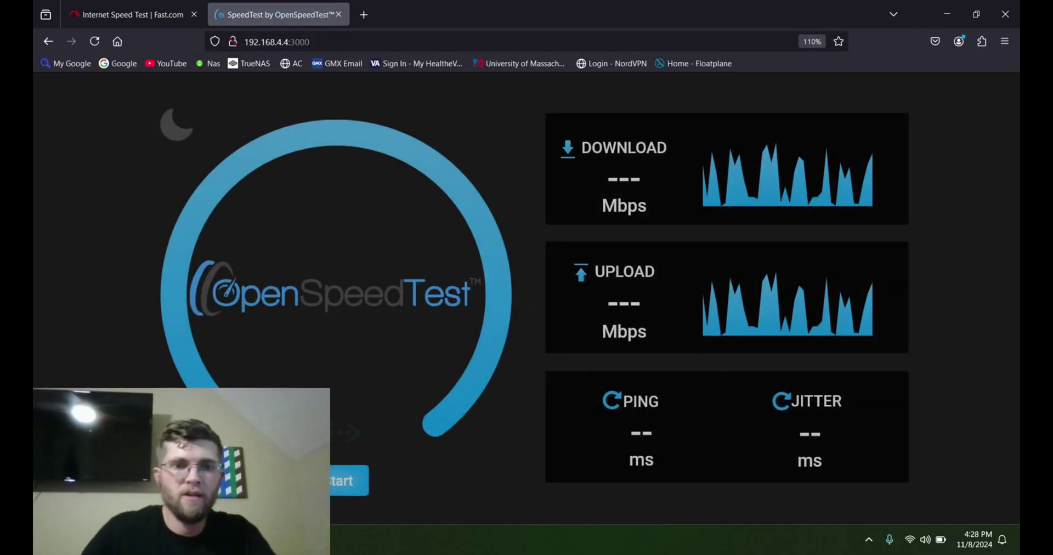